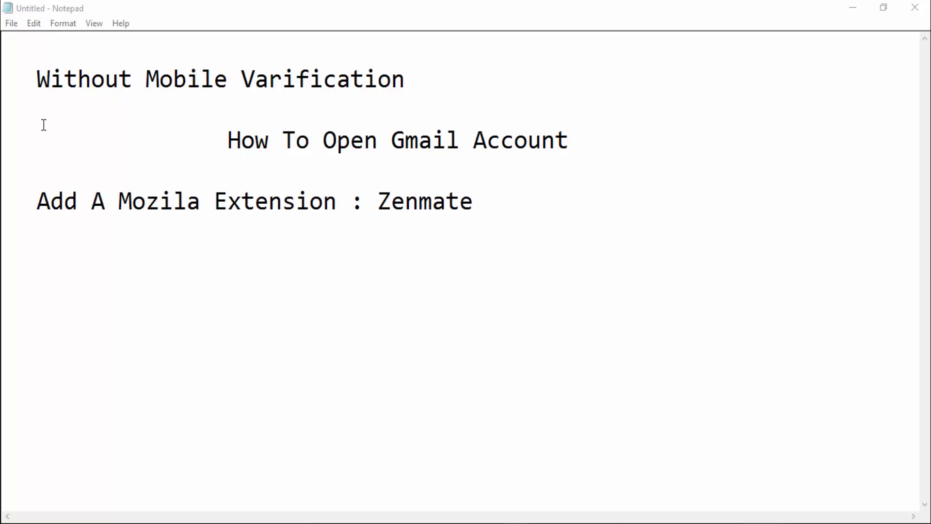
- Highlight the note lines on Gmail without mobile verification, the heading, and the Zenmate extension
left_click_drag(33, 80, 406, 79)
left_click_drag(201, 141, 569, 141)
left_click(570, 141)
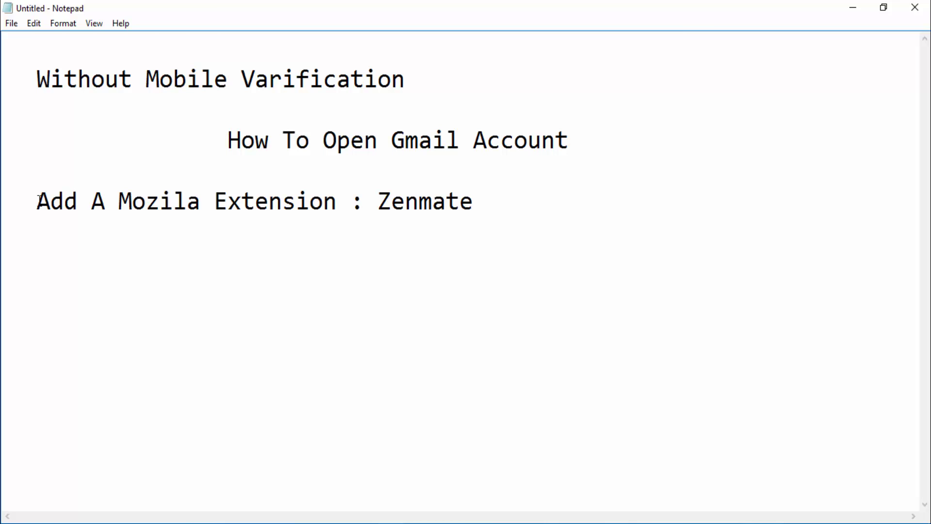
left_click_drag(28, 200, 333, 214)
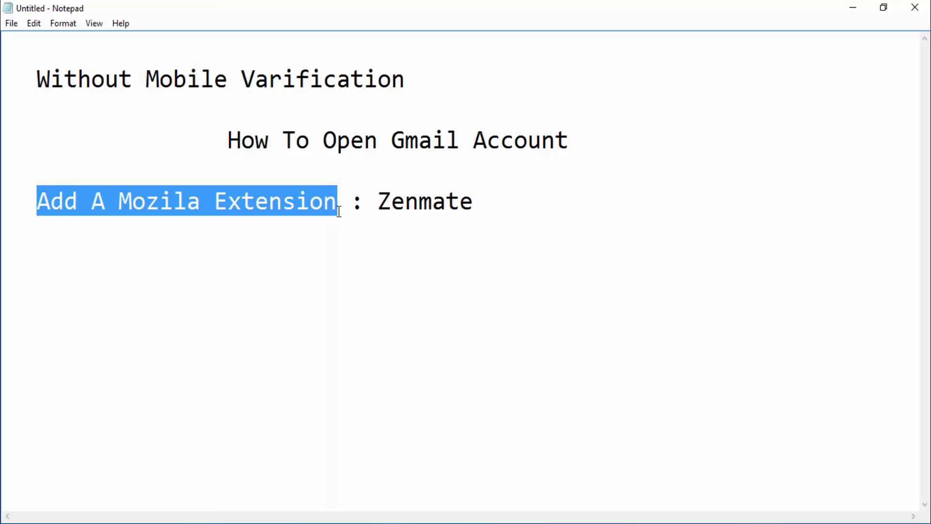
left_click_drag(372, 203, 471, 201)
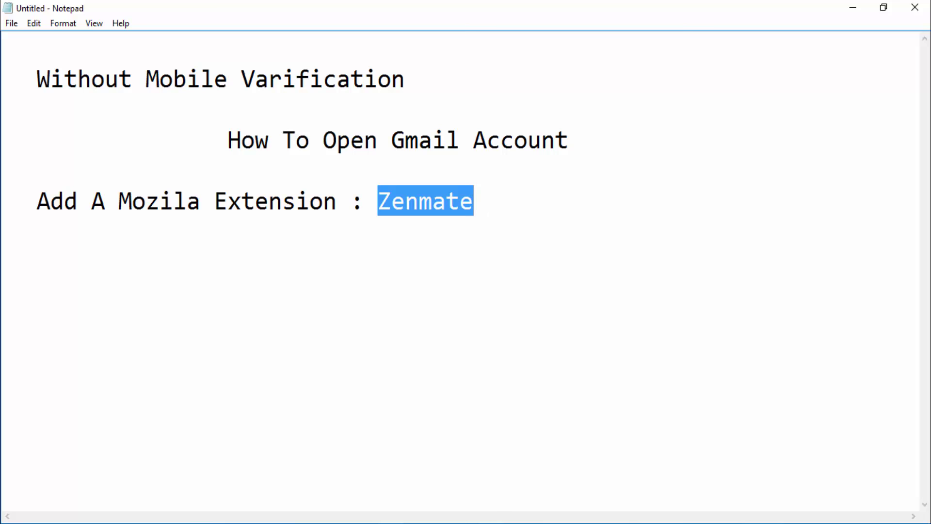
- In Firefox, clear all browsing history, cookies, cache and logins for the Everything time range
key("alt+Tab")
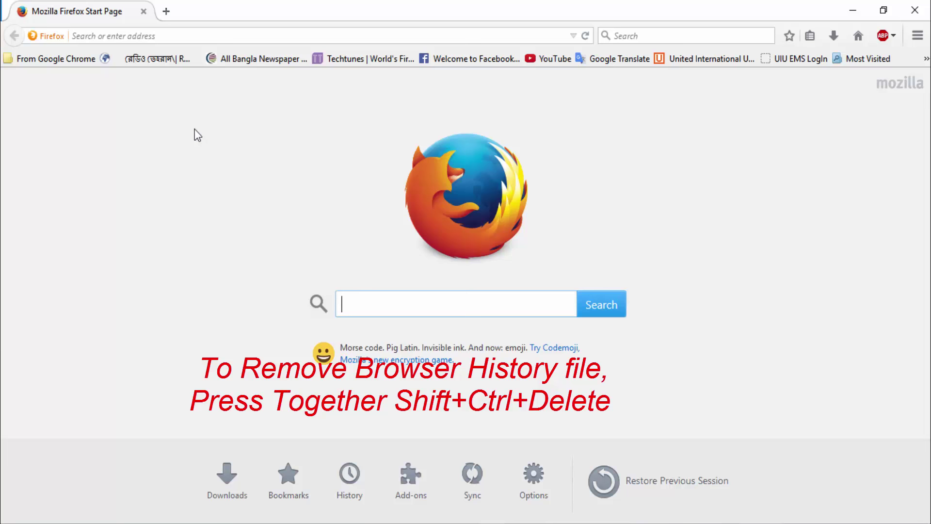
key("ctrl+shift+Delete")
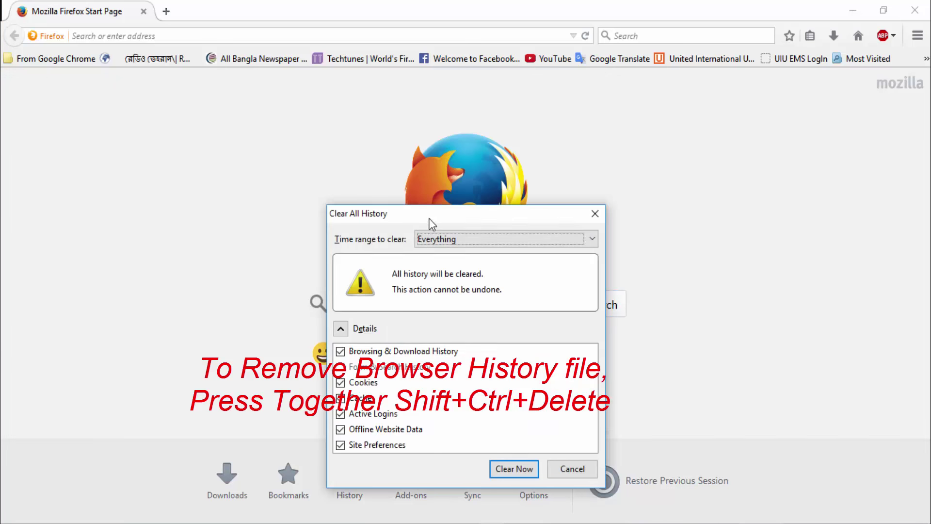
left_click_drag(429, 220, 447, 80)
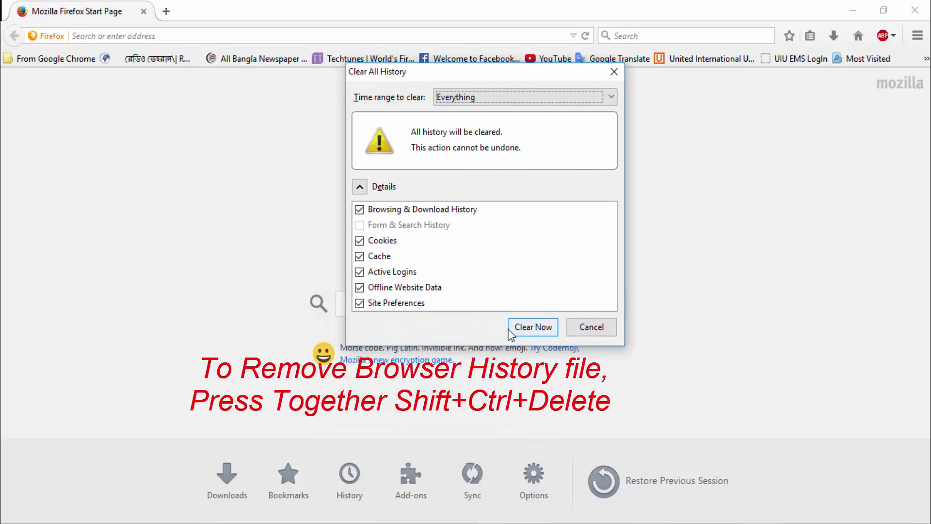
left_click(534, 326)
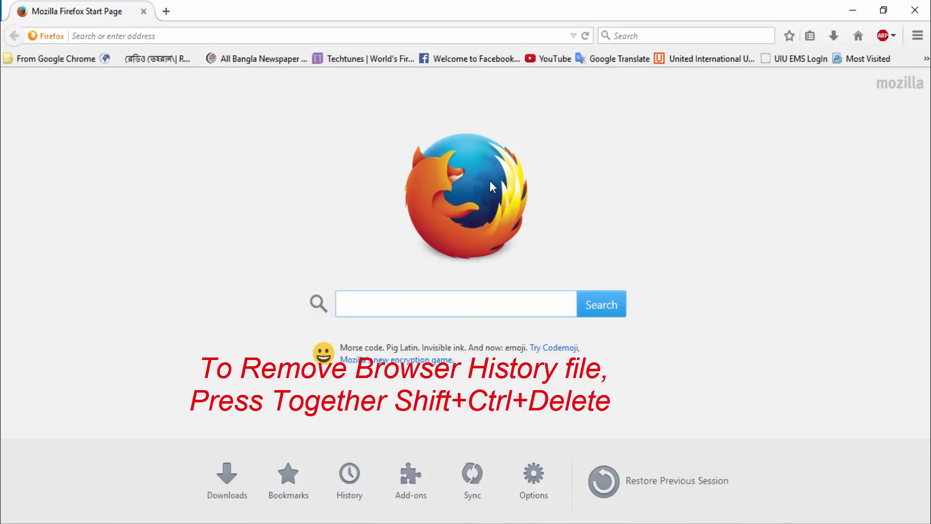
- Search the add-ons for 'zenmate' and install ZenMate Security & Privacy VPN
left_click(918, 36)
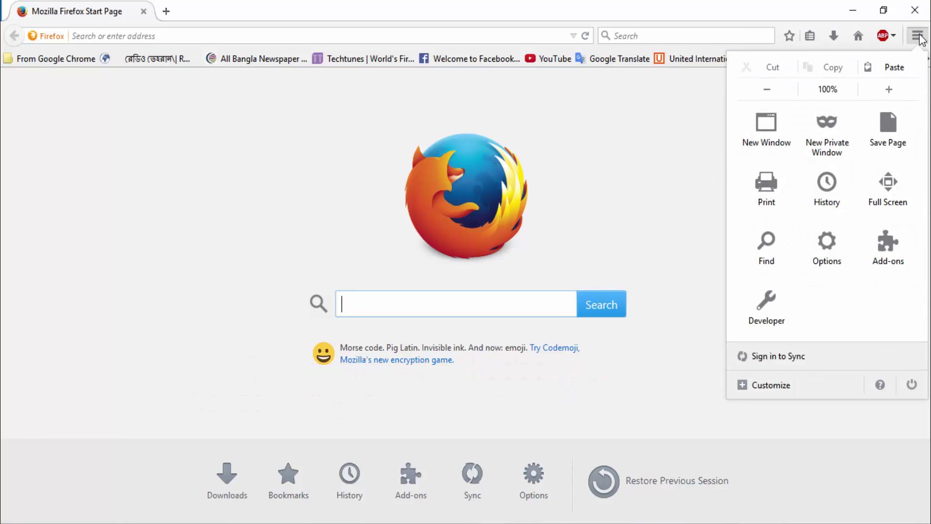
left_click(886, 264)
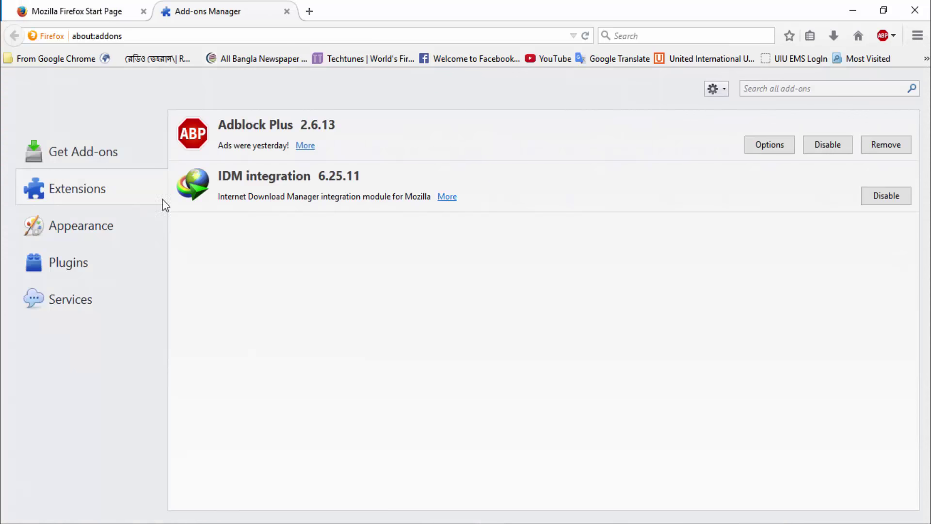
left_click(777, 87)
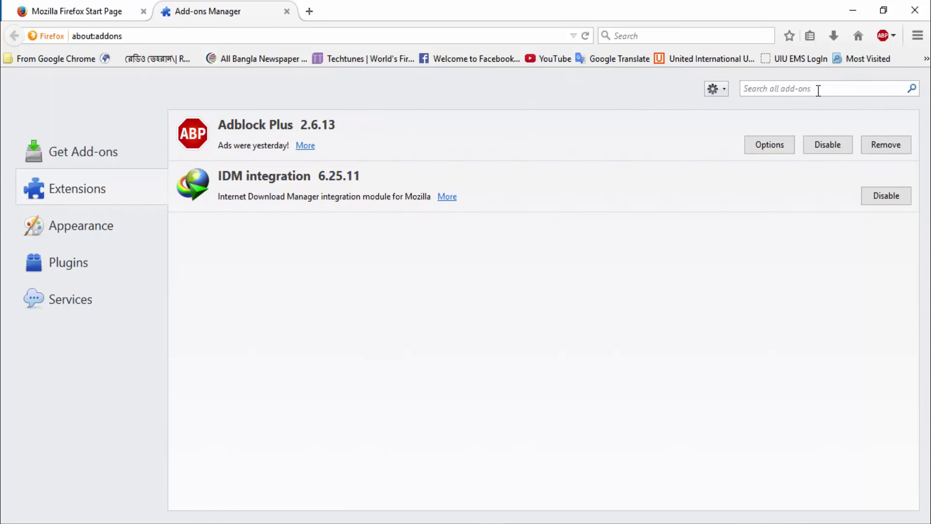
type("zenm")
type("ate")
key("Return")
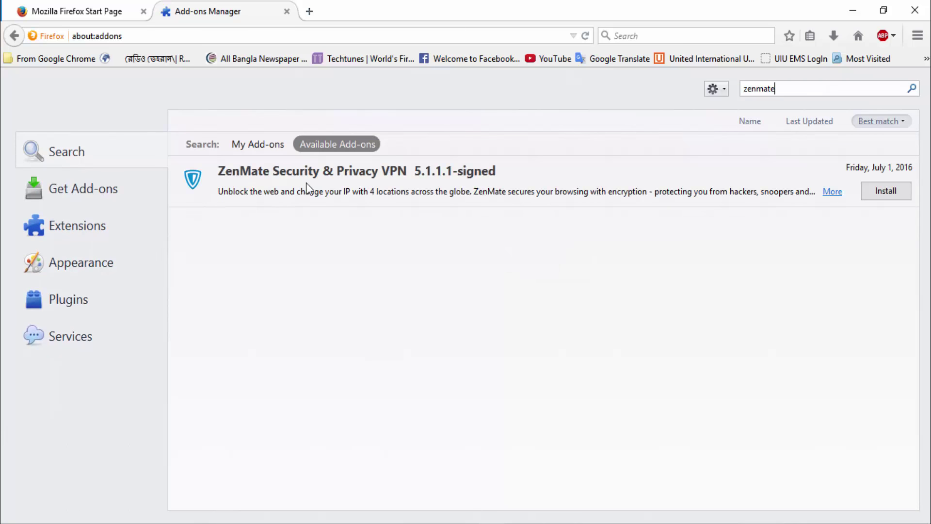
left_click(885, 191)
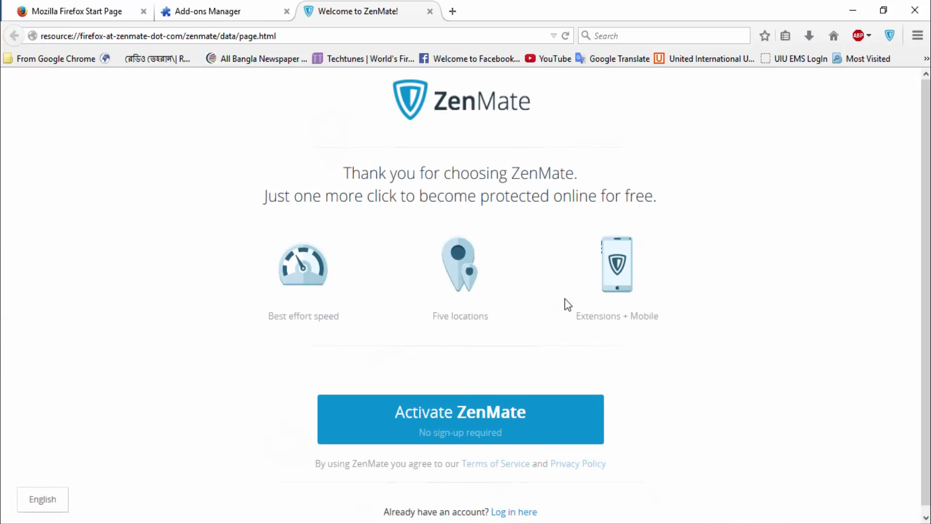
- Activate ZenMate's free protection and open the 7-day Premium trial sign-up form
left_click(428, 416)
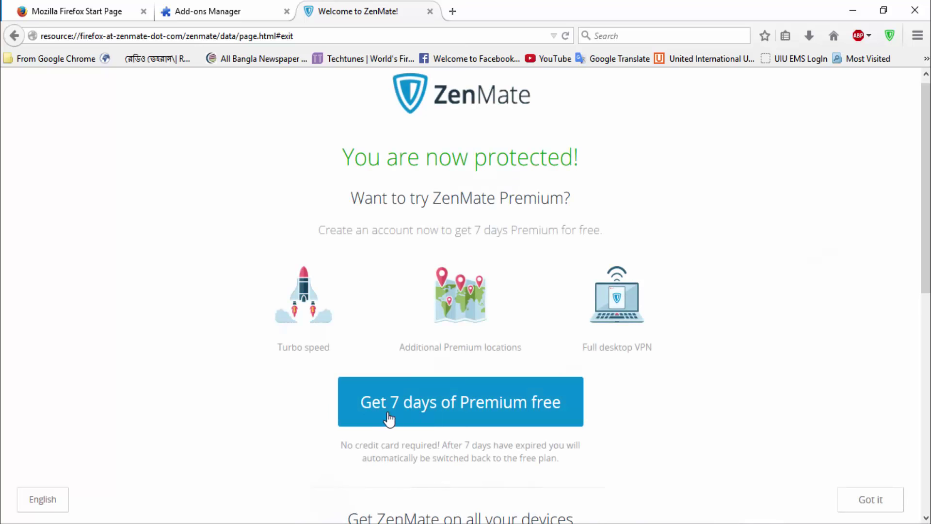
left_click(460, 414)
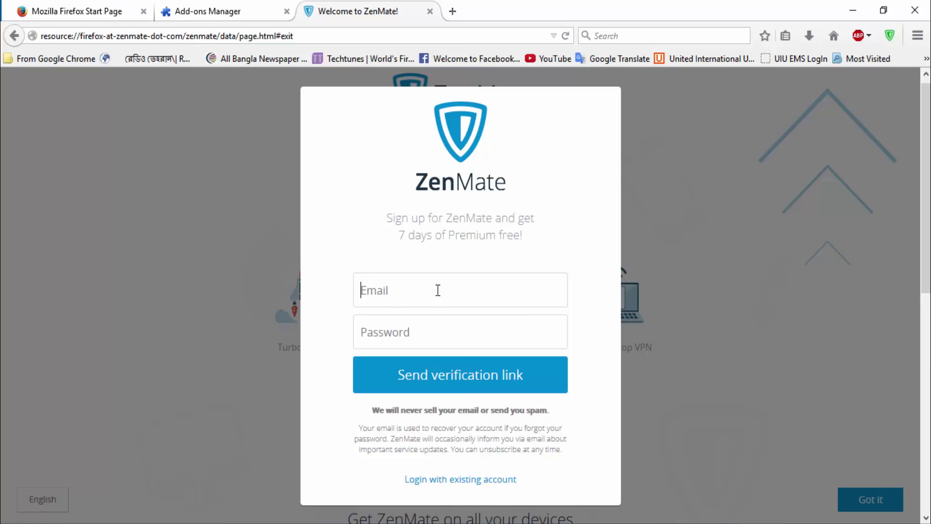
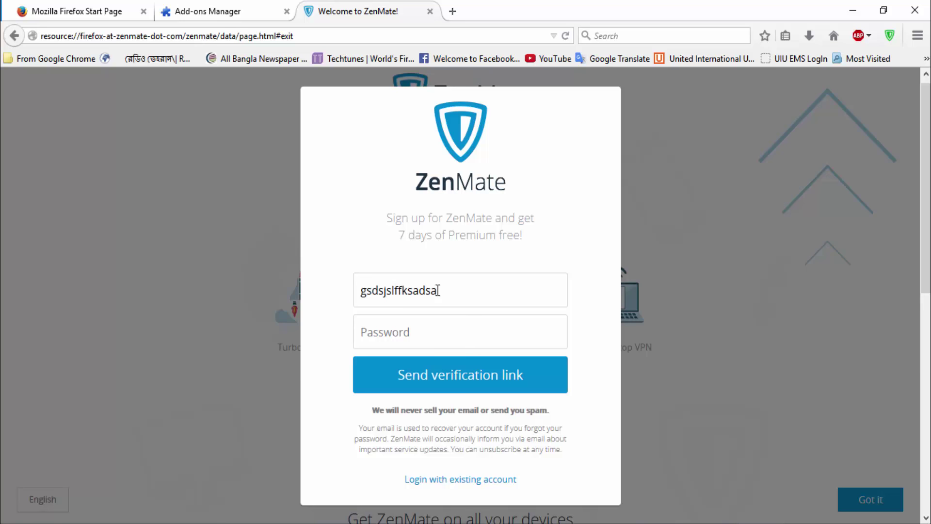
left_click(441, 327)
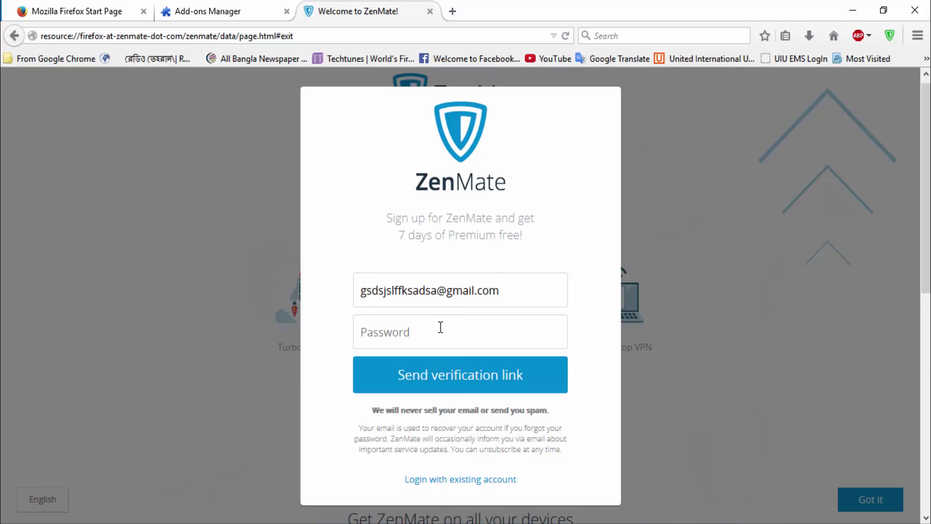
type("**********")
left_click(442, 386)
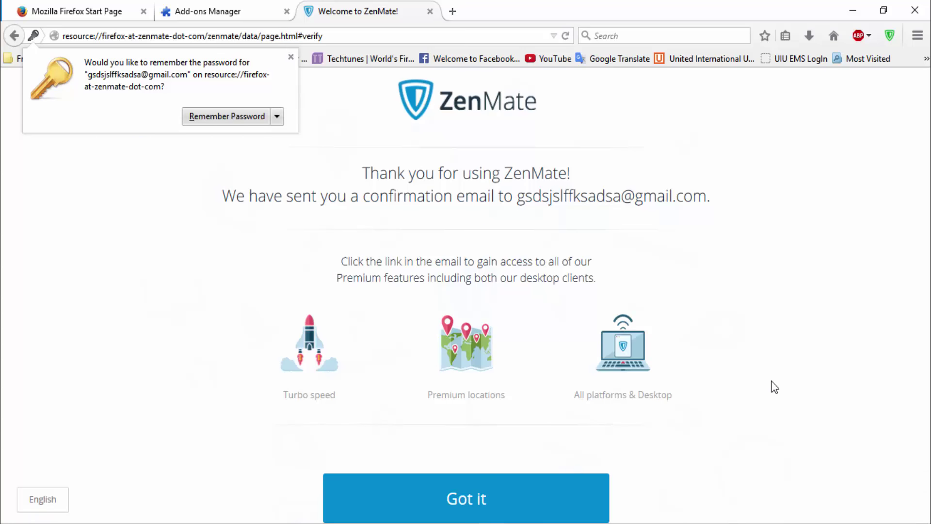
left_click(291, 57)
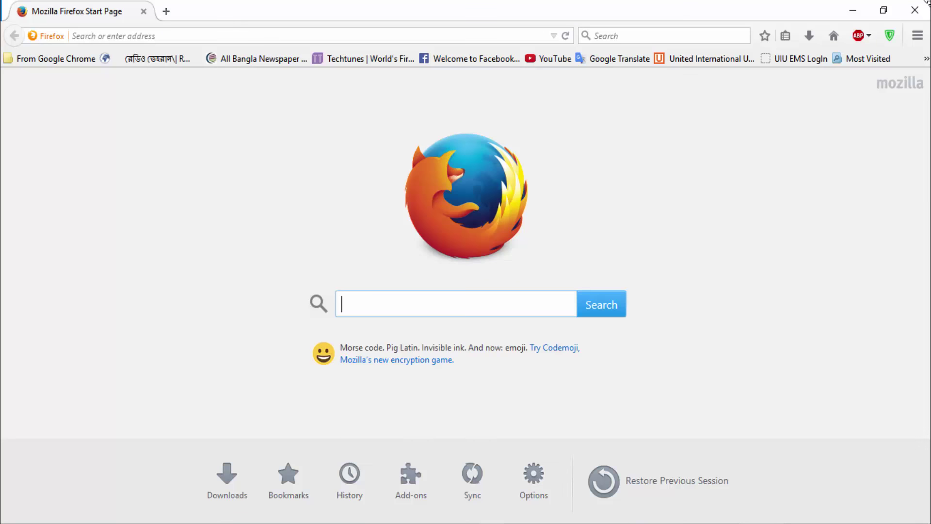
- Close the extra window, go to gmail.com, and choose Create account
left_click(917, 10)
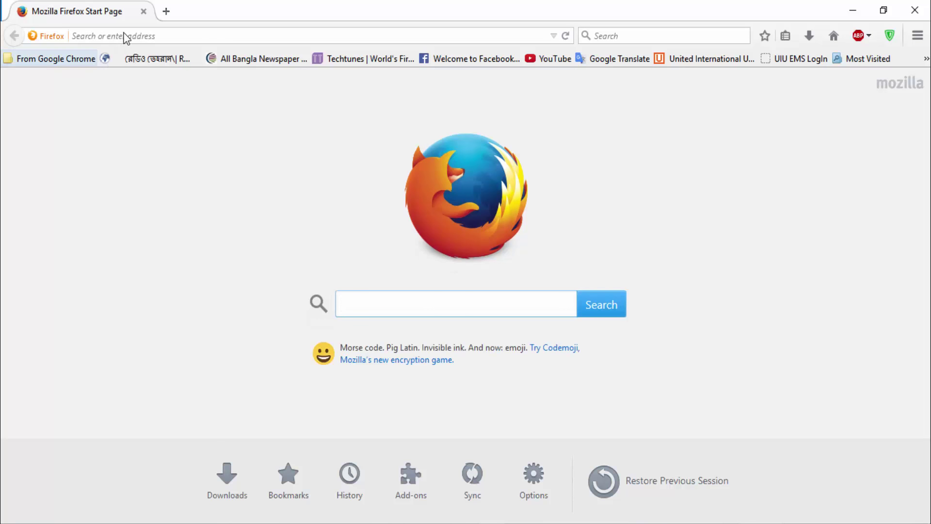
left_click(141, 36)
type("gma")
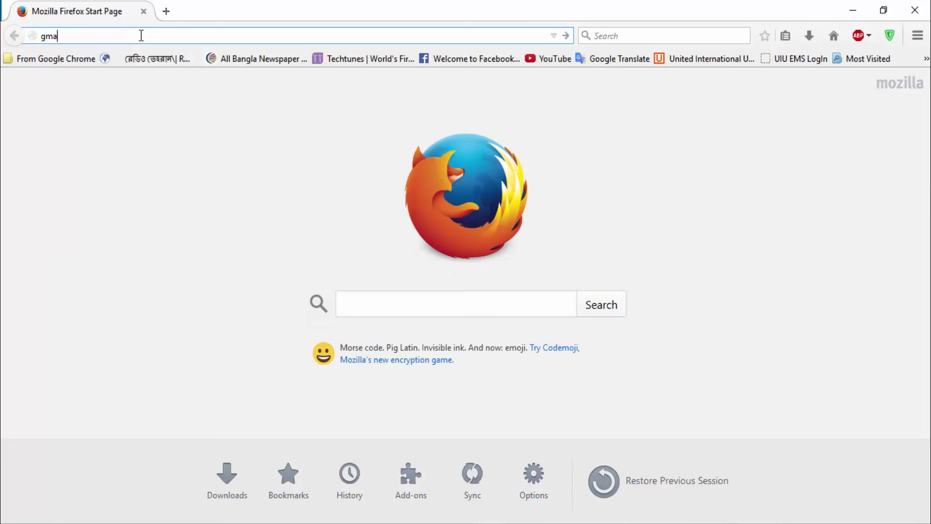
type("m")
key("Return")
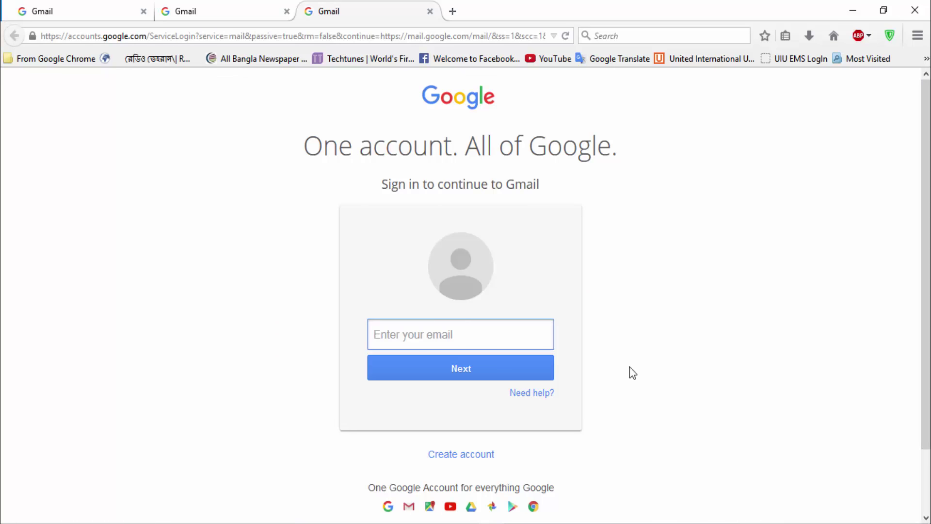
left_click(453, 458)
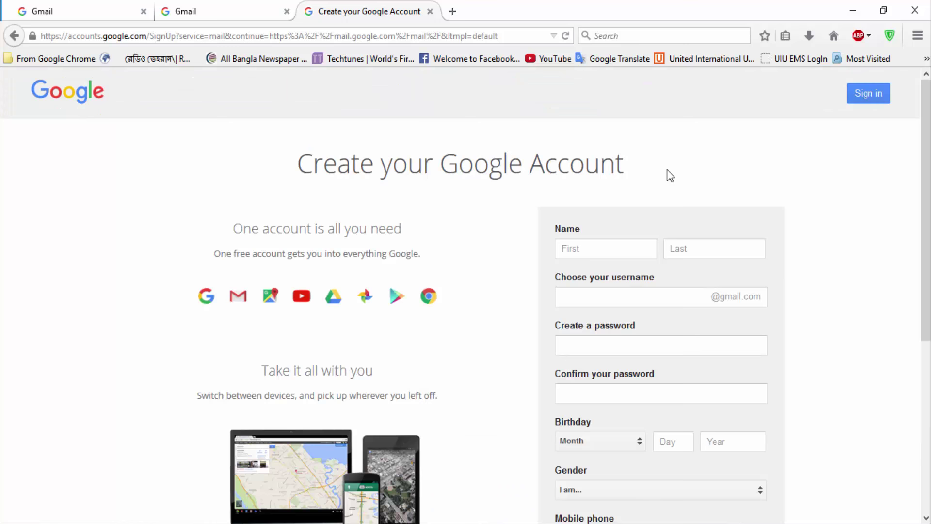
- Enter first name 'de' and last name 'cl' on the sign-up form
scroll(751, 418, "down", 3)
scroll(492, 291, "up", 3)
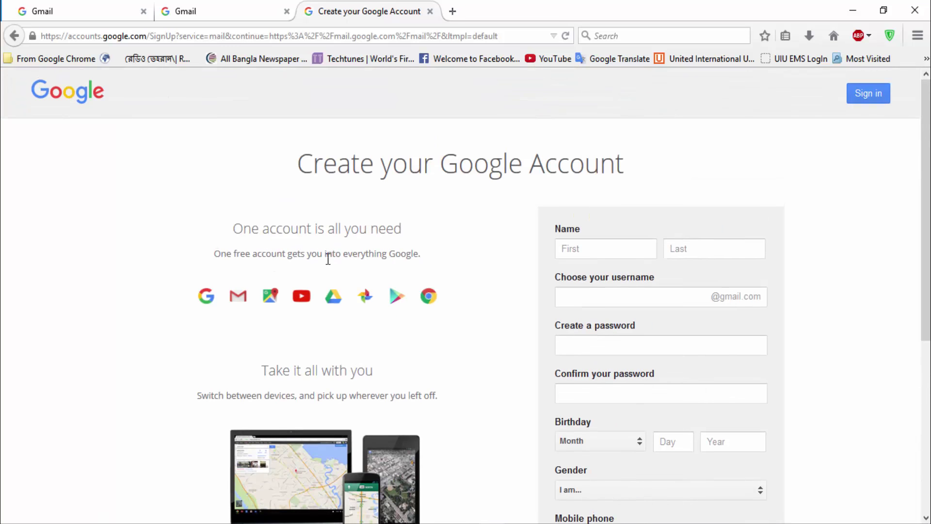
left_click(598, 251)
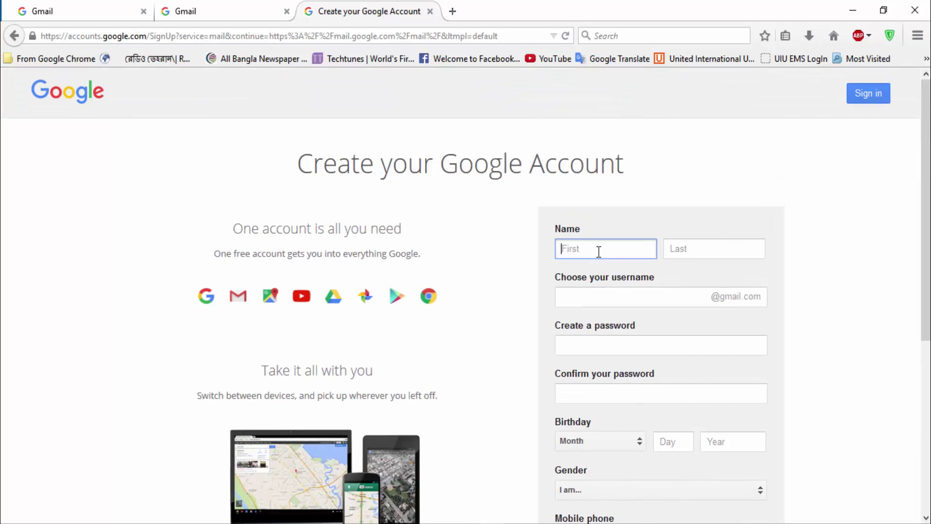
left_click(599, 251)
left_click(696, 252)
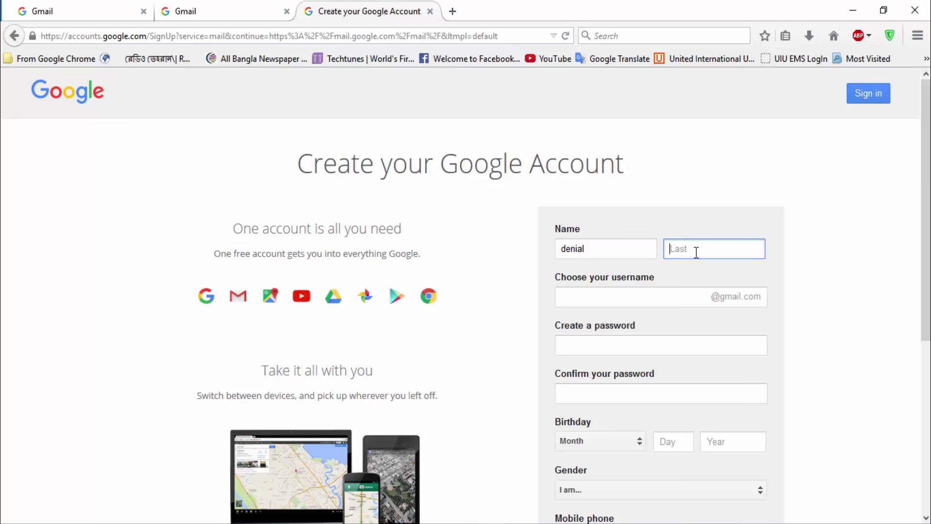
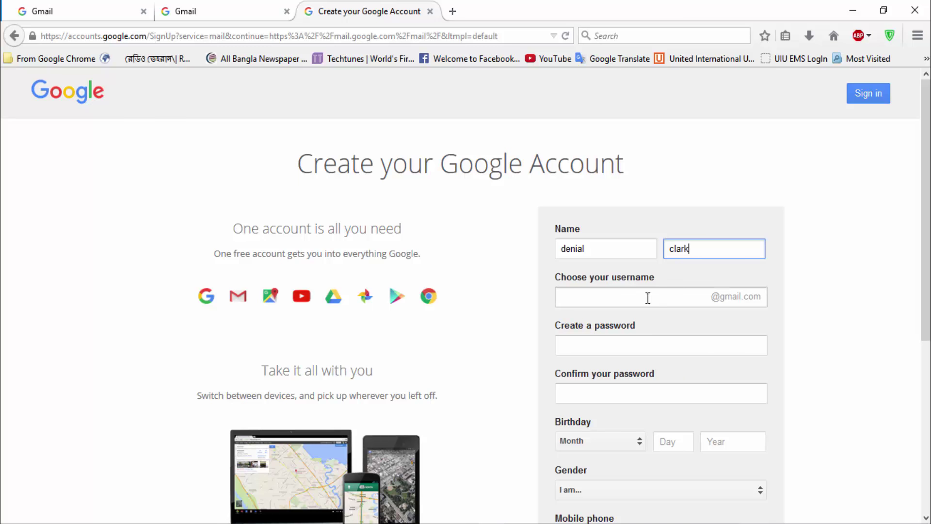
left_click(631, 302)
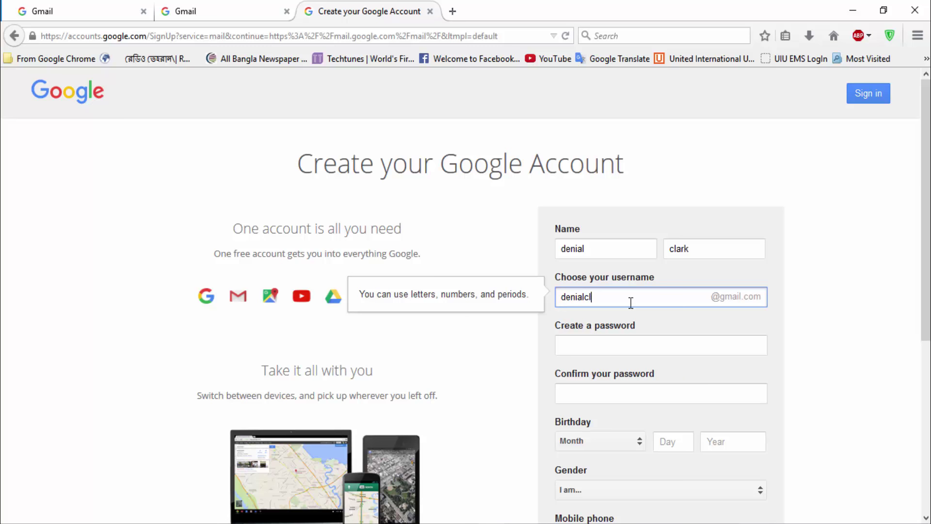
left_click(627, 345)
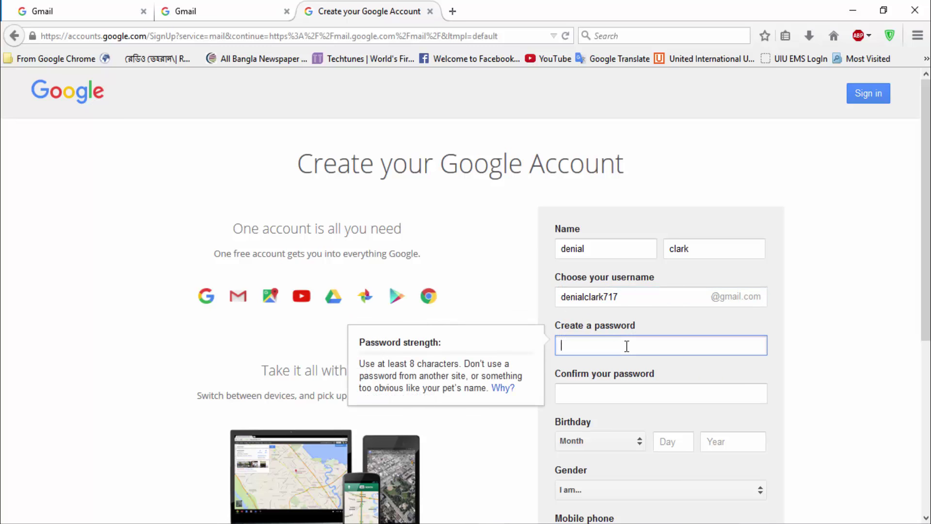
type("••")
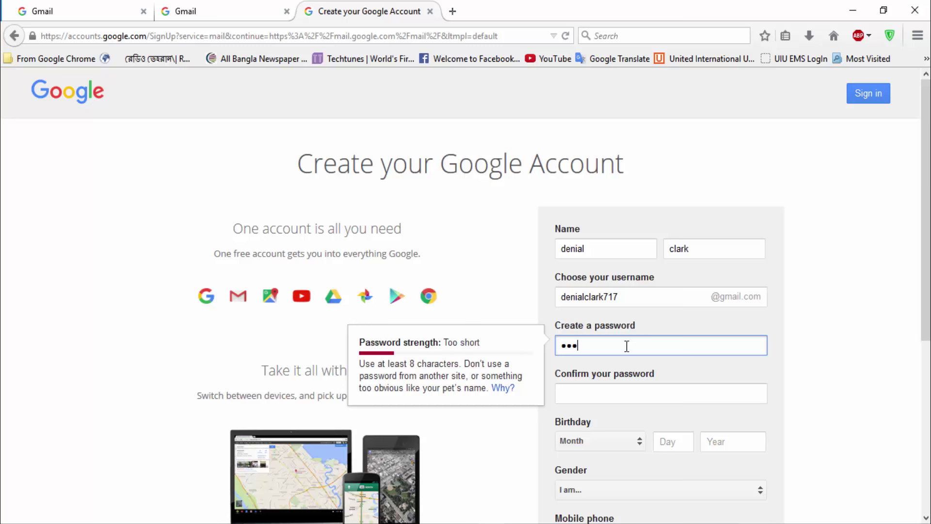
type("•••••••")
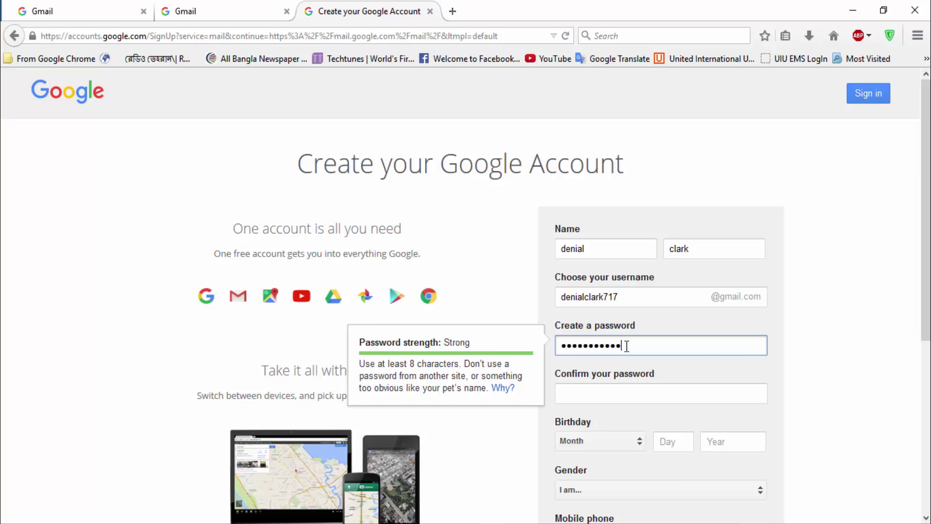
left_click(615, 393)
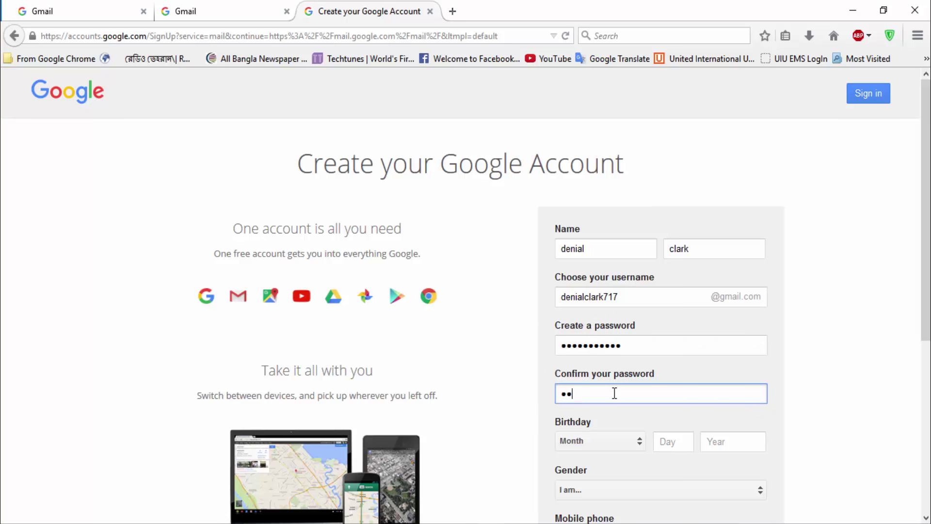
type("•••••")
- Set the birthday to December 31, 1984
scroll(651, 409, "down", 3)
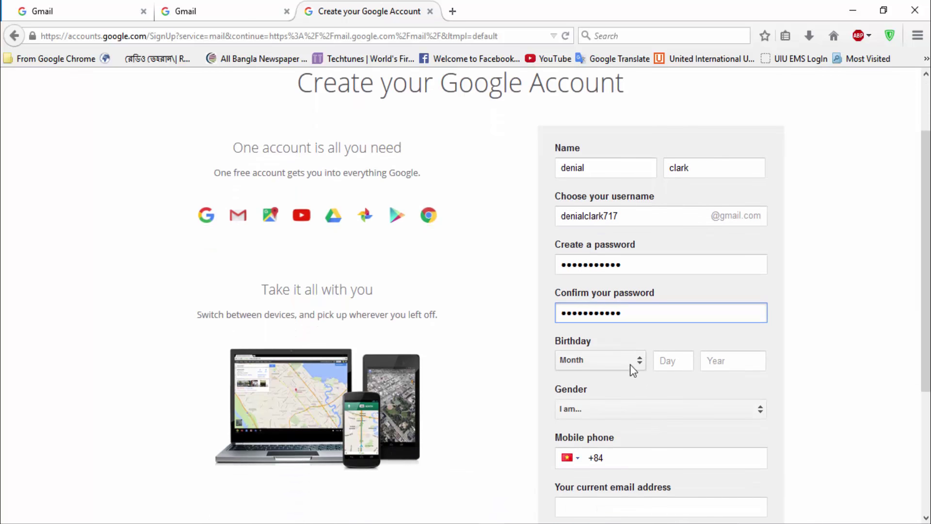
left_click(630, 364)
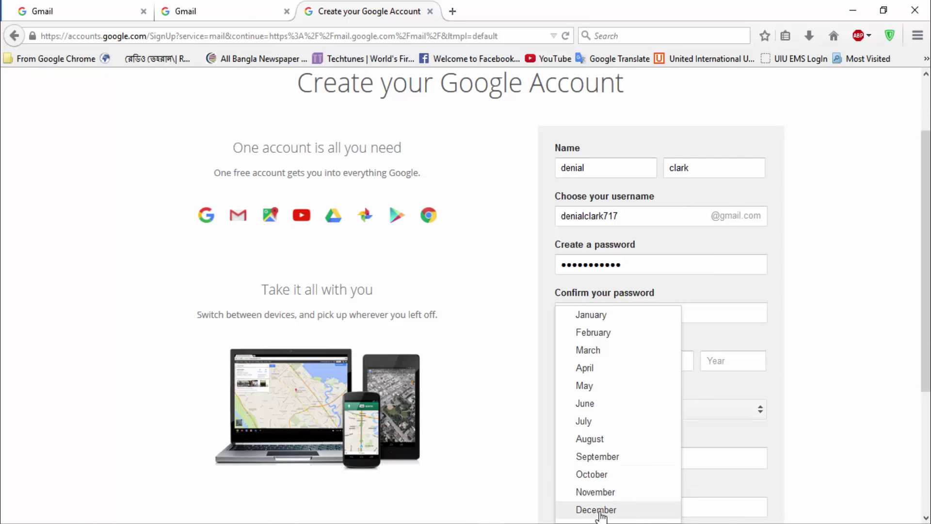
left_click(602, 511)
left_click(671, 368)
type("3")
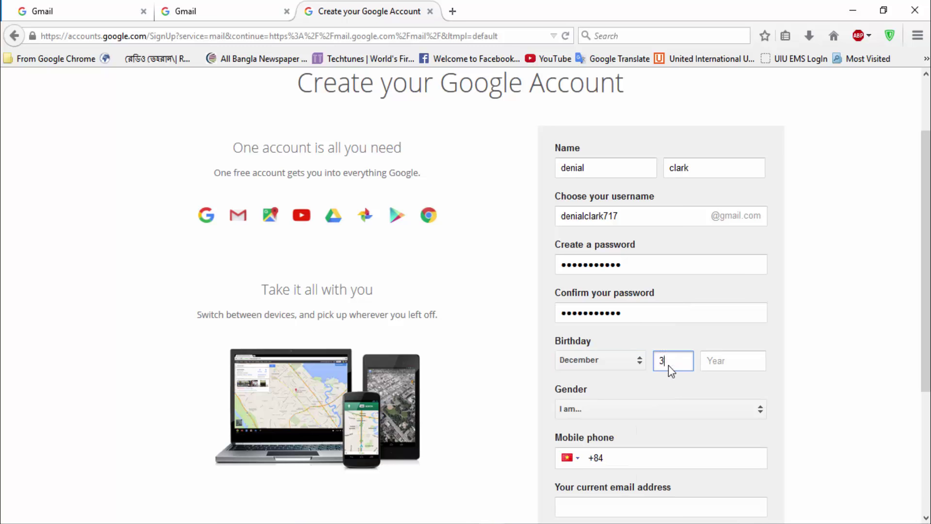
type("1")
left_click(709, 364)
type("1")
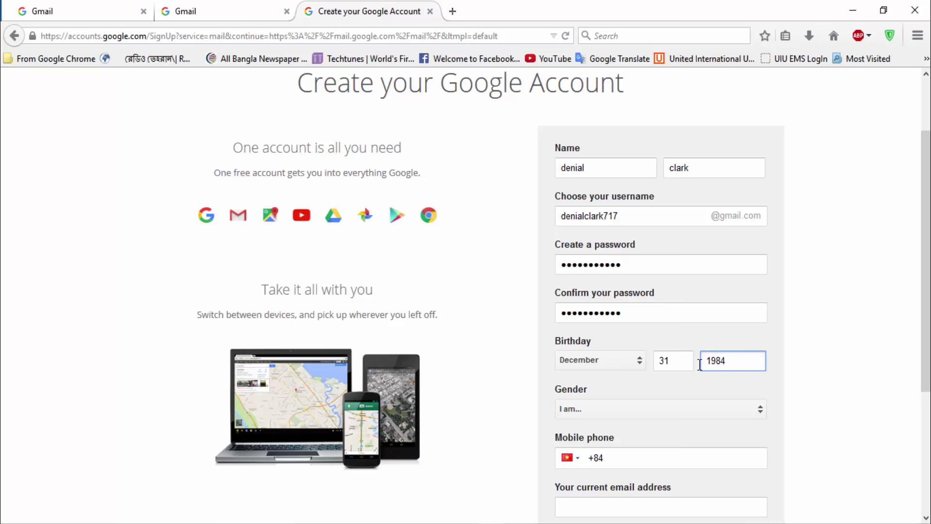
- Select Male as the gender and submit the sign-up details
left_click(641, 413)
left_click(636, 426)
left_click(636, 411)
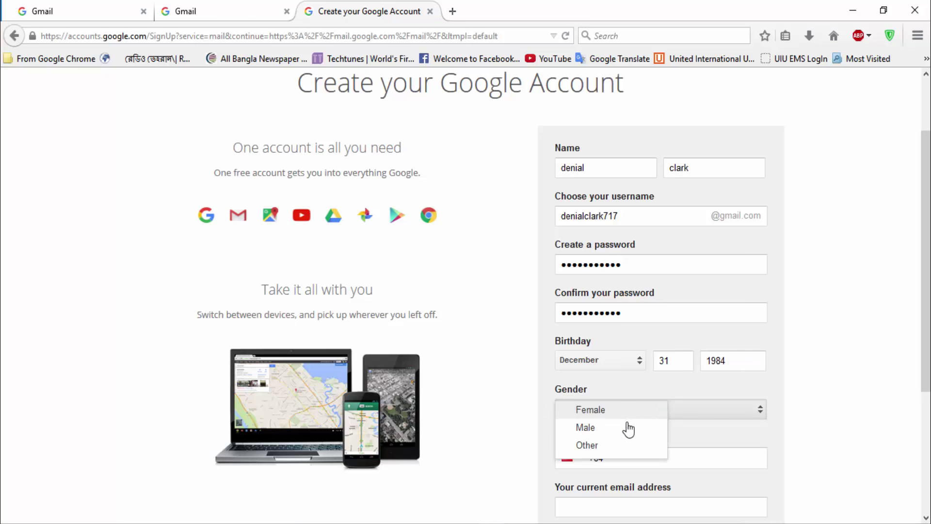
left_click(628, 427)
scroll(868, 324, "down", 5)
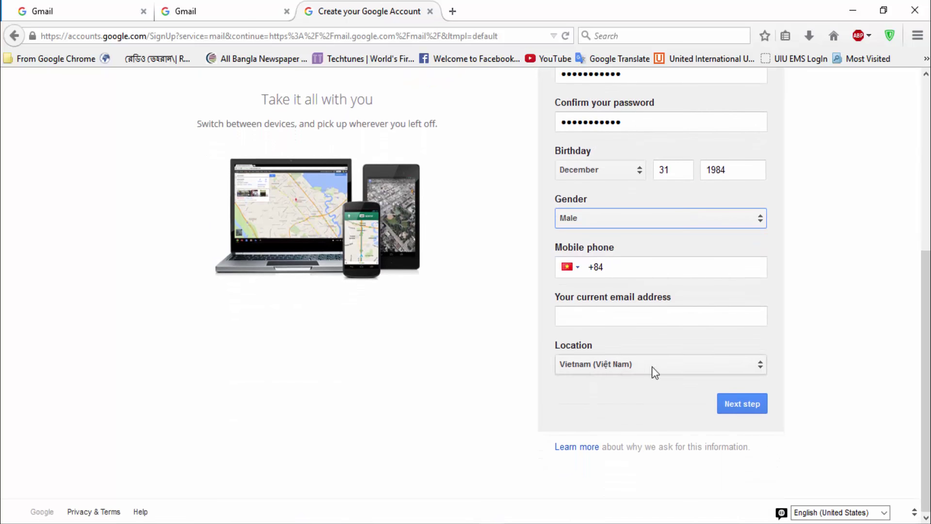
left_click(726, 408)
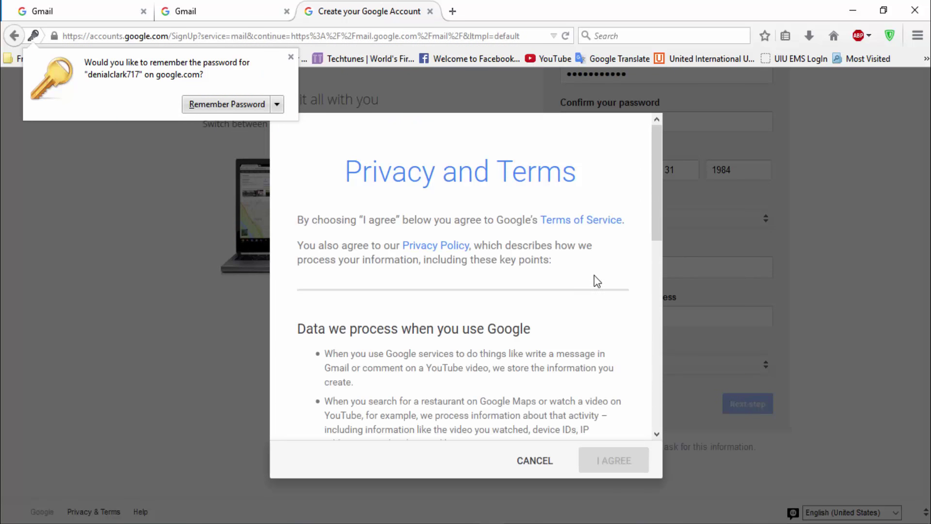
- Scroll to the end of the Privacy and Terms and click I AGREE
scroll(618, 272, "down", 2)
scroll(631, 266, "down", 3)
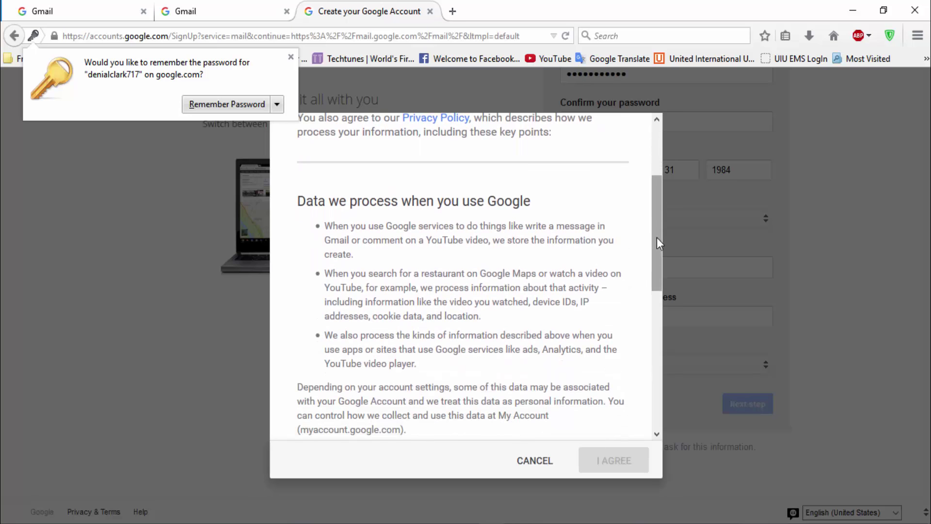
left_click_drag(657, 237, 664, 394)
left_click(605, 458)
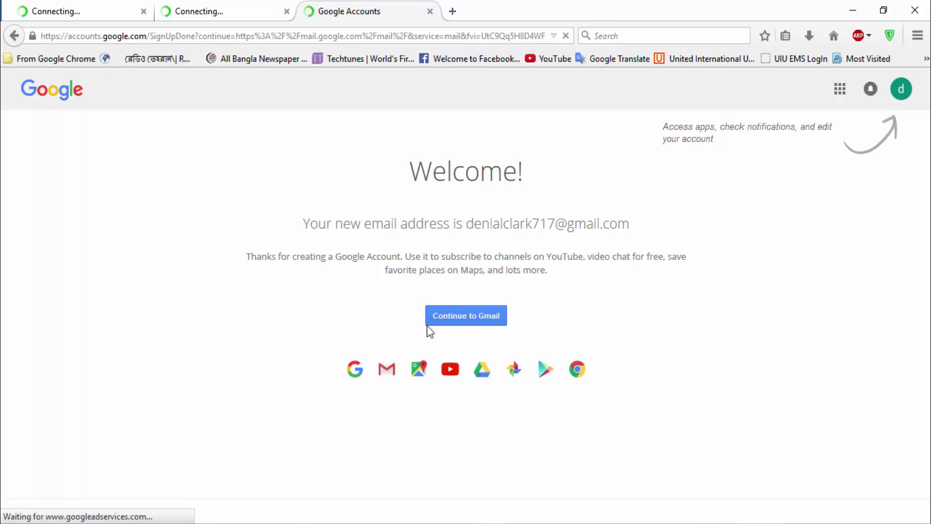
- Continue from the Welcome page into the new account's Gmail inbox
left_click(448, 318)
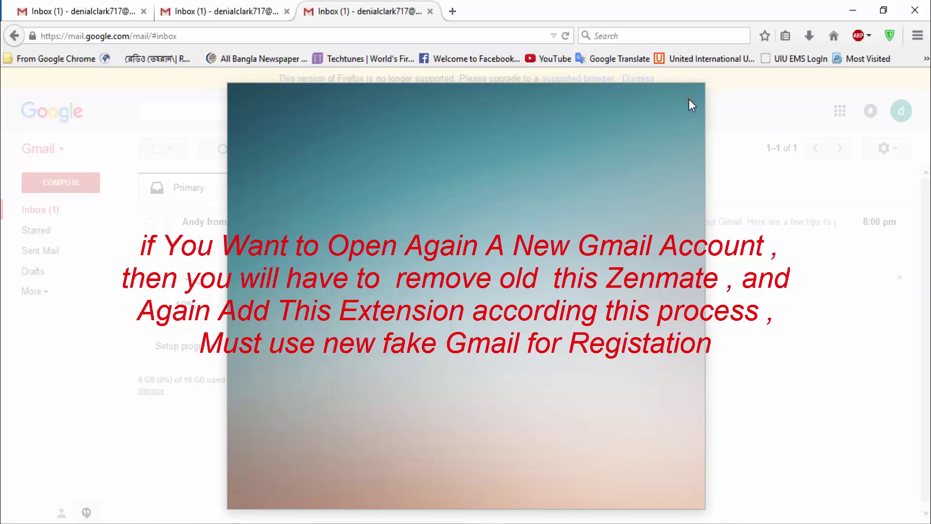
- Close the Gmail welcome overlay and open the new account's profile menu from the avatar
left_click(689, 99)
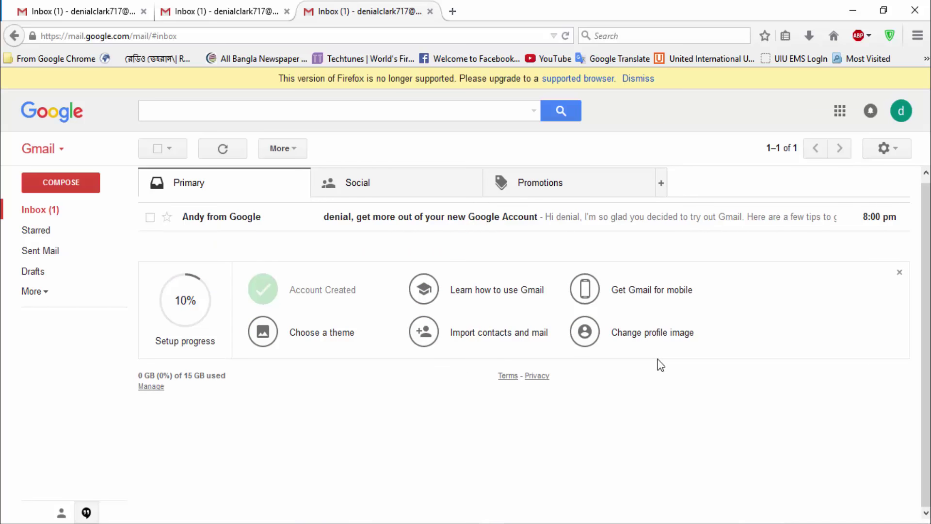
left_click(898, 115)
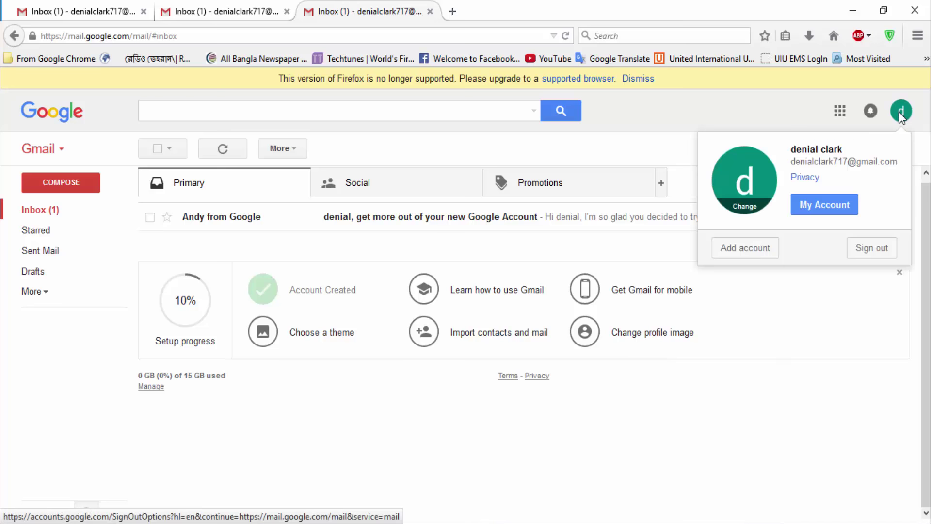